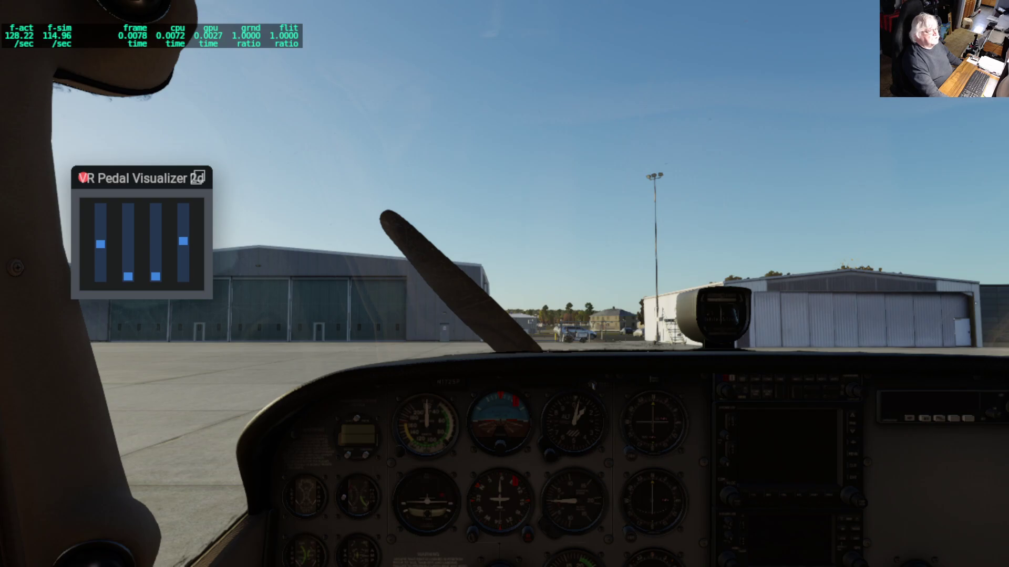
Bring up the Joystick settings for the Fulcrum One Yoke under the Yoke profile.
mouse_move(505, 5)
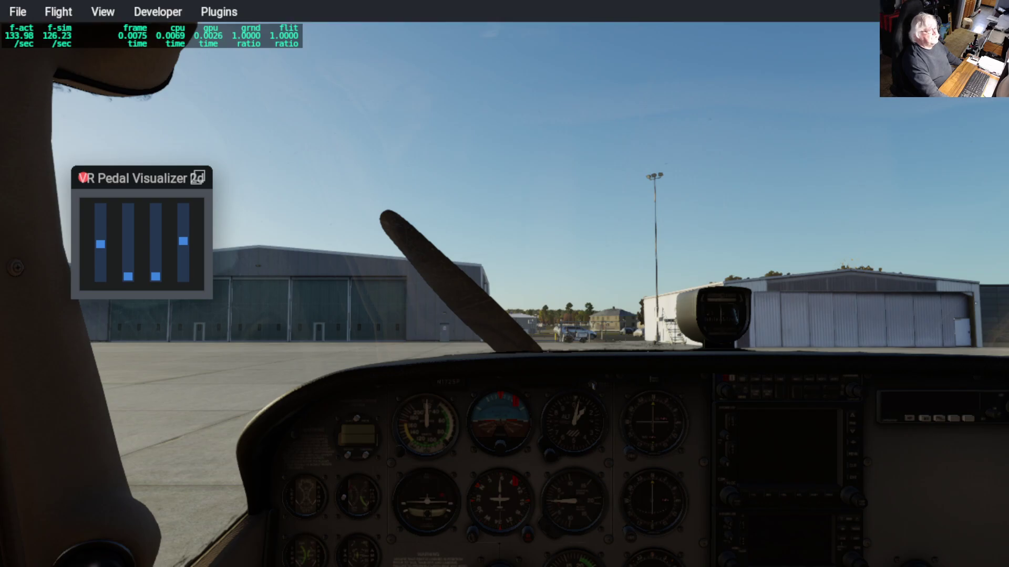
key("ctrl+j")
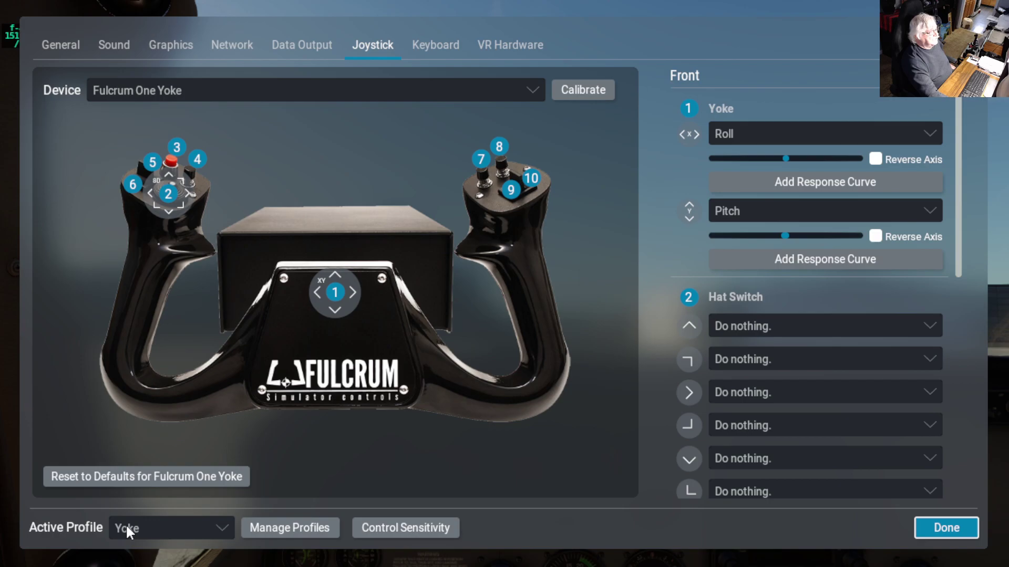
Filter the profile manager's associated aircraft by '172' to list the Yoke-linked Cessna Skyhawks.
left_click(296, 529)
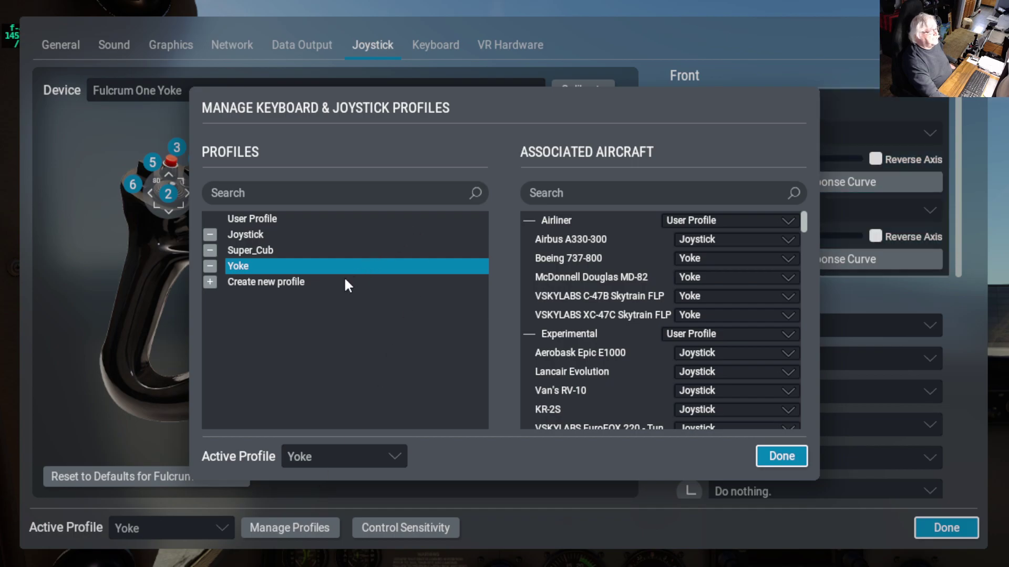
scroll(570, 289, "down", 3)
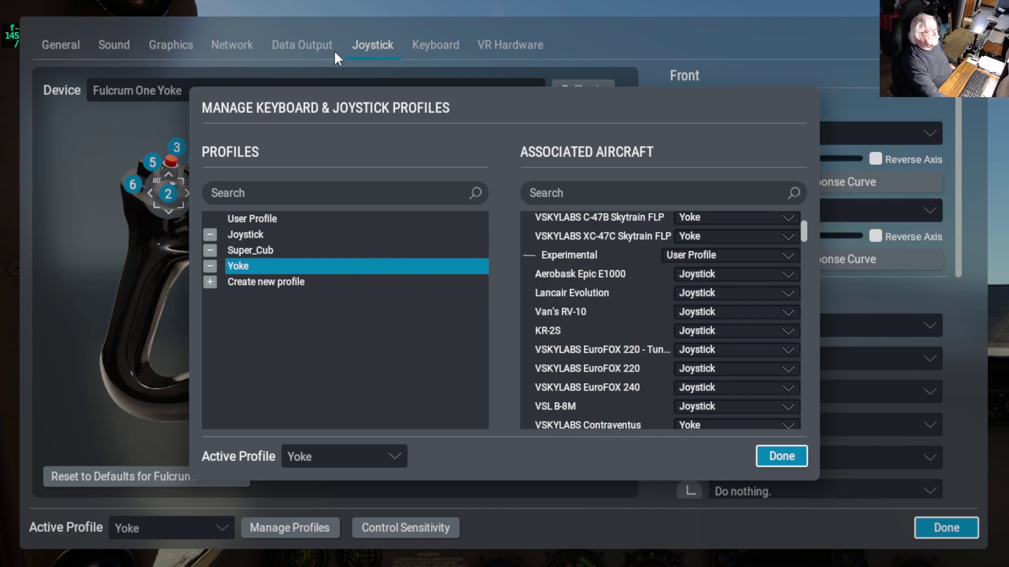
left_click(554, 191)
type("172")
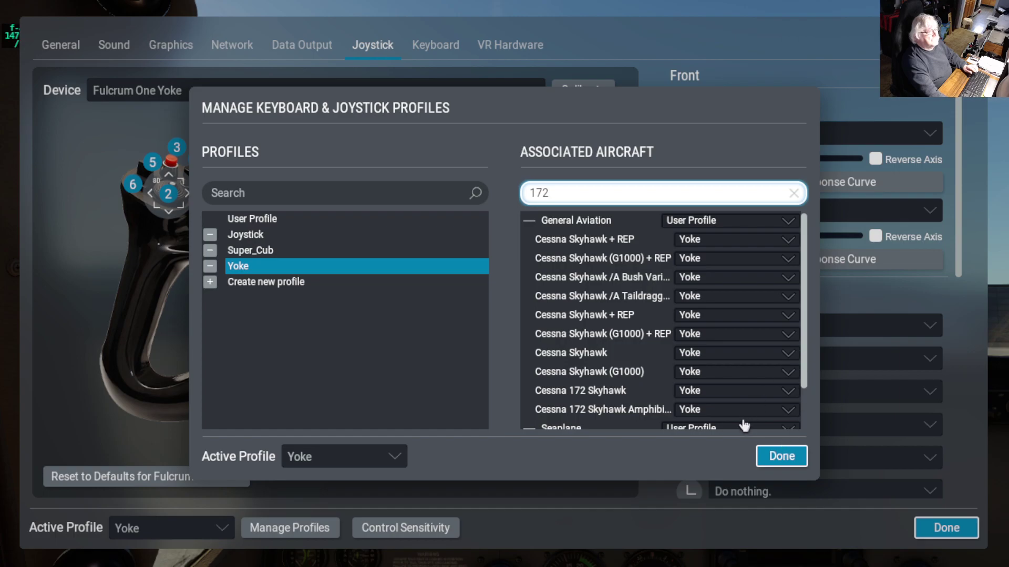
scroll(599, 336, "down", 1)
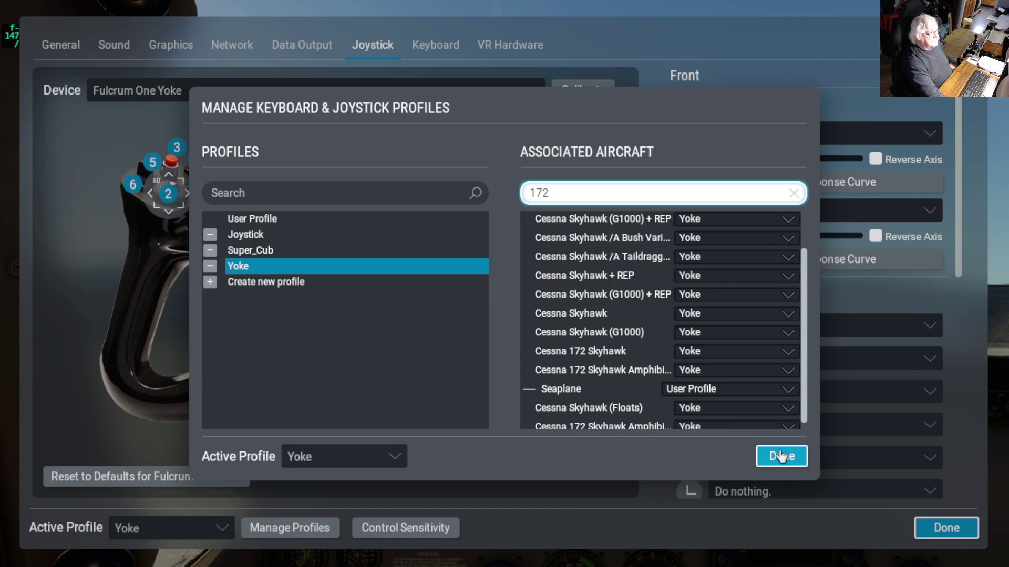
Leave the profile manager and switch the Joystick tab to the VKB Gladiator MKII.
left_click(781, 456)
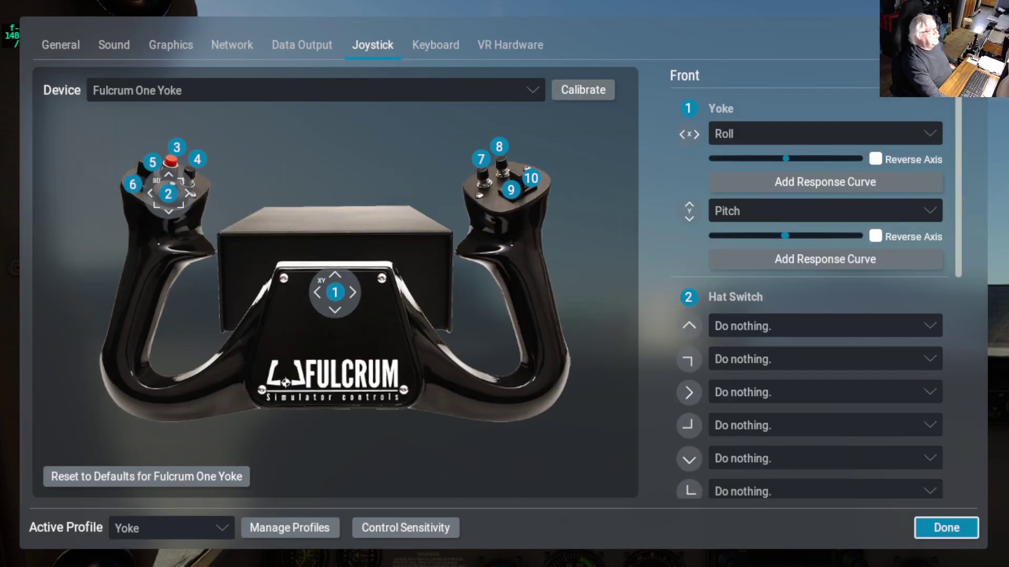
left_click(535, 92)
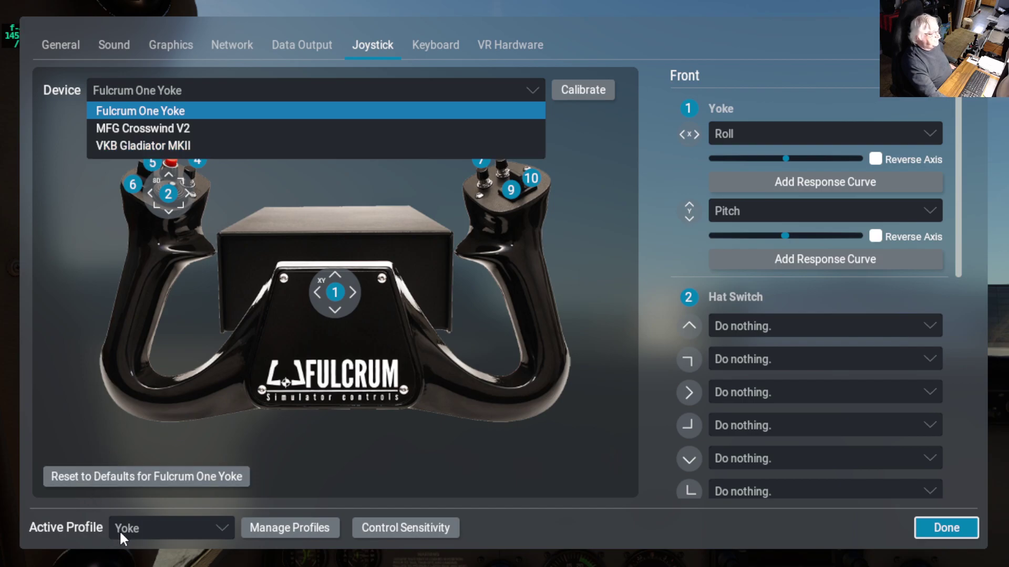
left_click(150, 143)
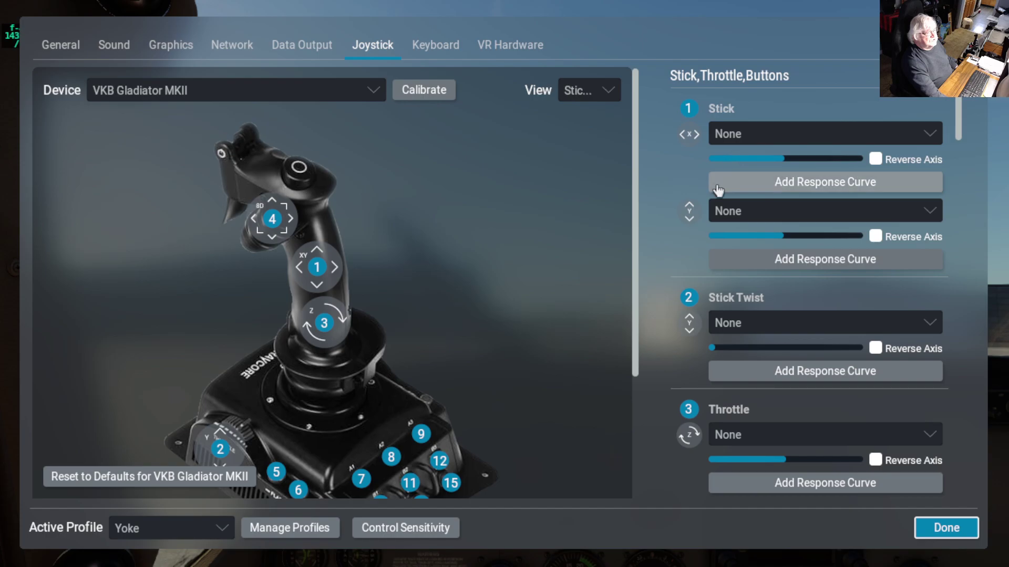
Scroll the Gladiator's mappings to confirm stick, twist and throttle axes are unassigned.
left_click_drag(959, 99, 961, 147)
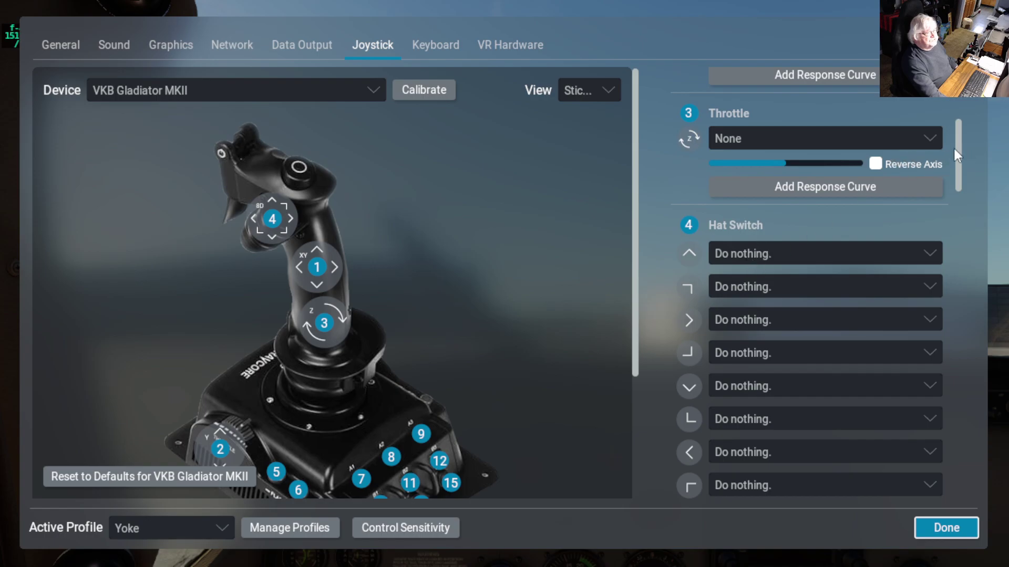
left_click_drag(958, 160, 953, 464)
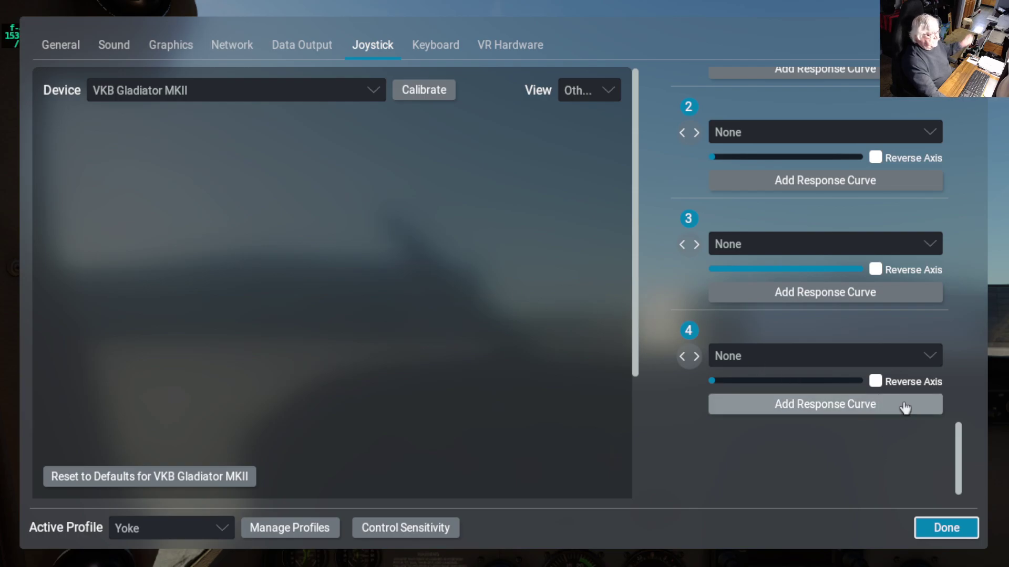
left_click_drag(961, 470, 978, 95)
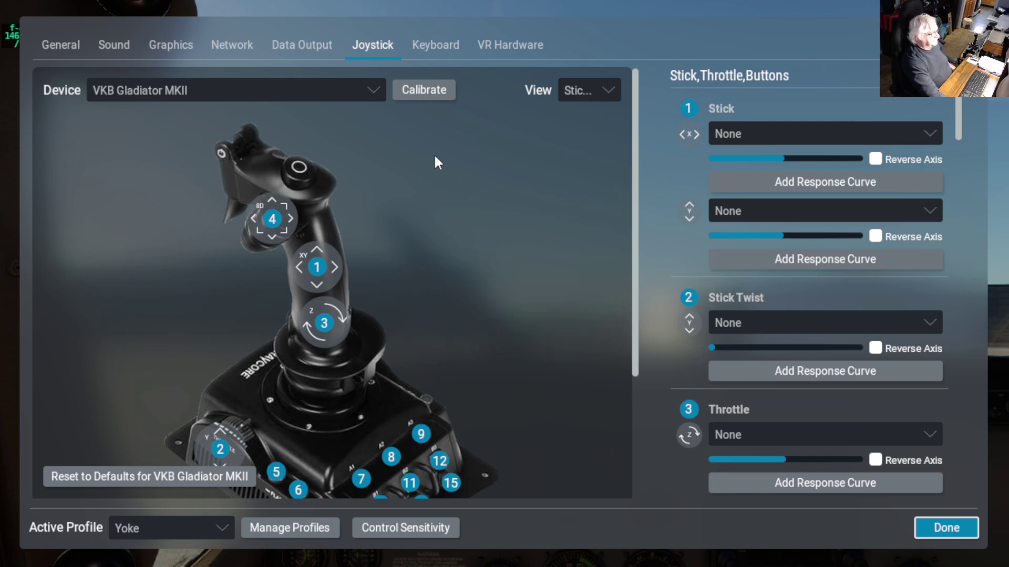
Show the Active Profile list: User Profile, Joystick, Super_Cub and Yoke.
left_click(224, 527)
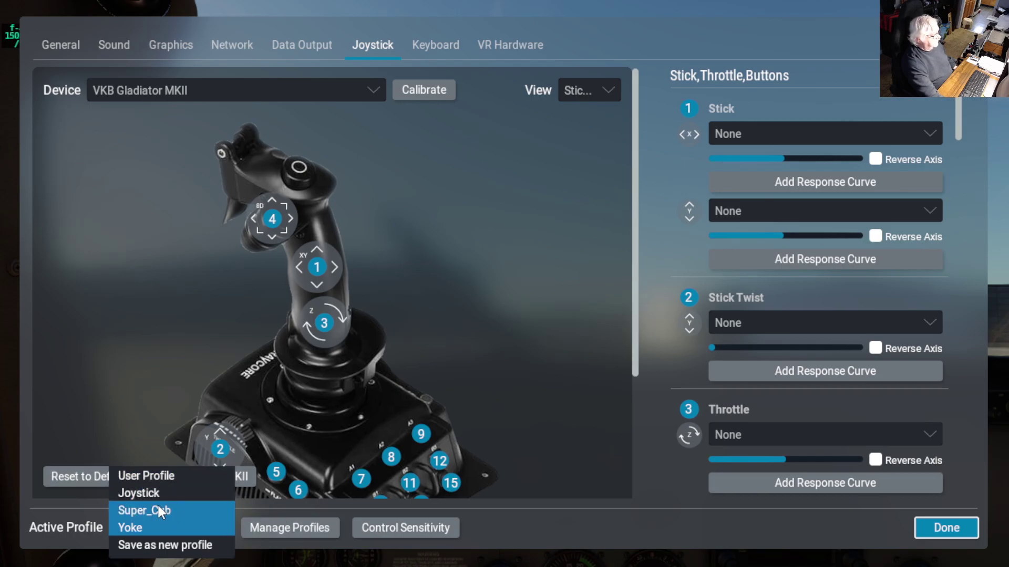
Keep Yoke active, then start a new flight in the Piper PA-18 Super Cub.
left_click(479, 293)
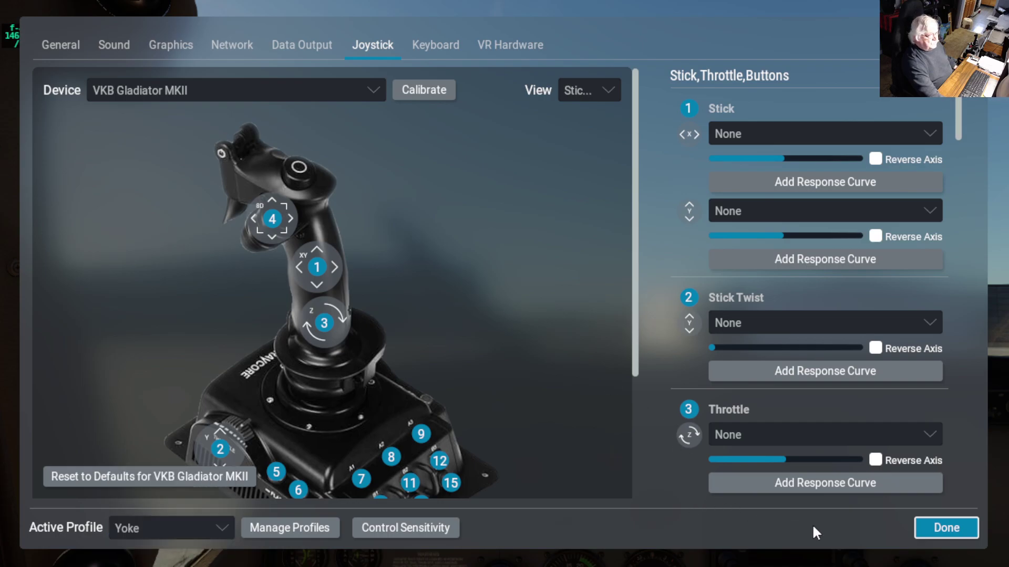
left_click(946, 528)
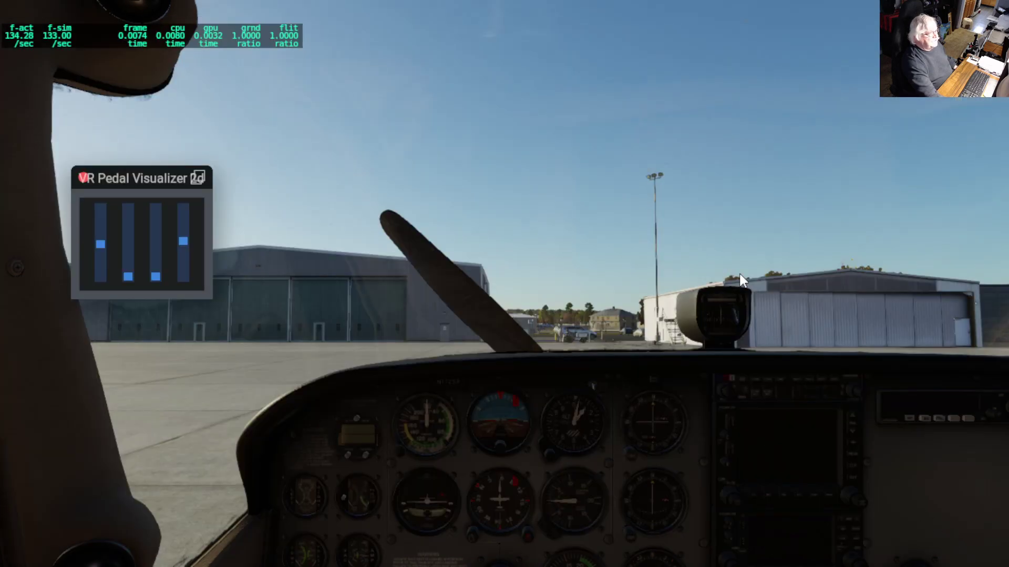
left_click(76, 9)
left_click(110, 32)
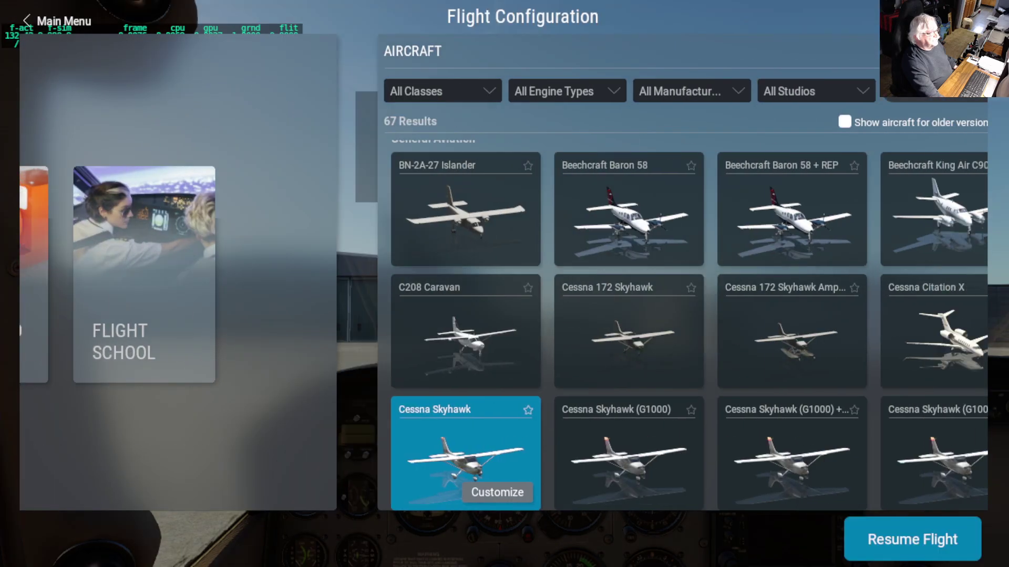
scroll(402, 311, "down", 10)
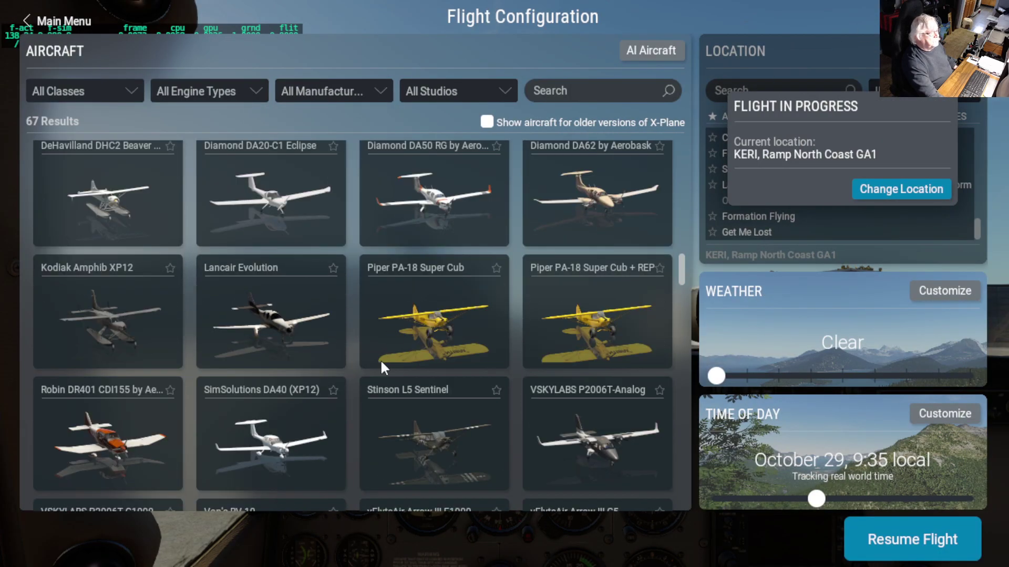
left_click(442, 323)
left_click(916, 540)
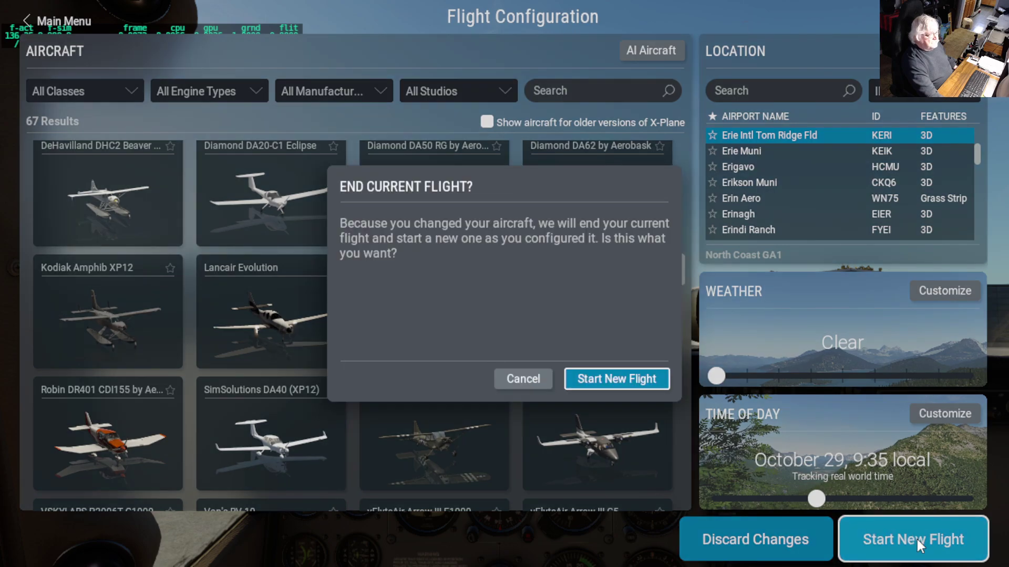
left_click(608, 377)
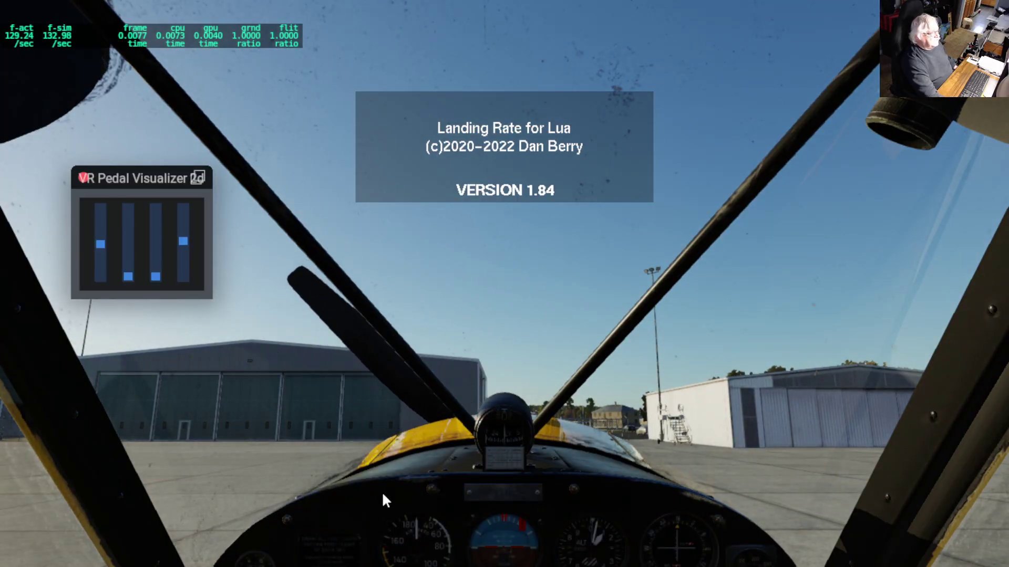
Reopen Joystick settings and look over the Fulcrum One Yoke's bindings.
mouse_move(855, 15)
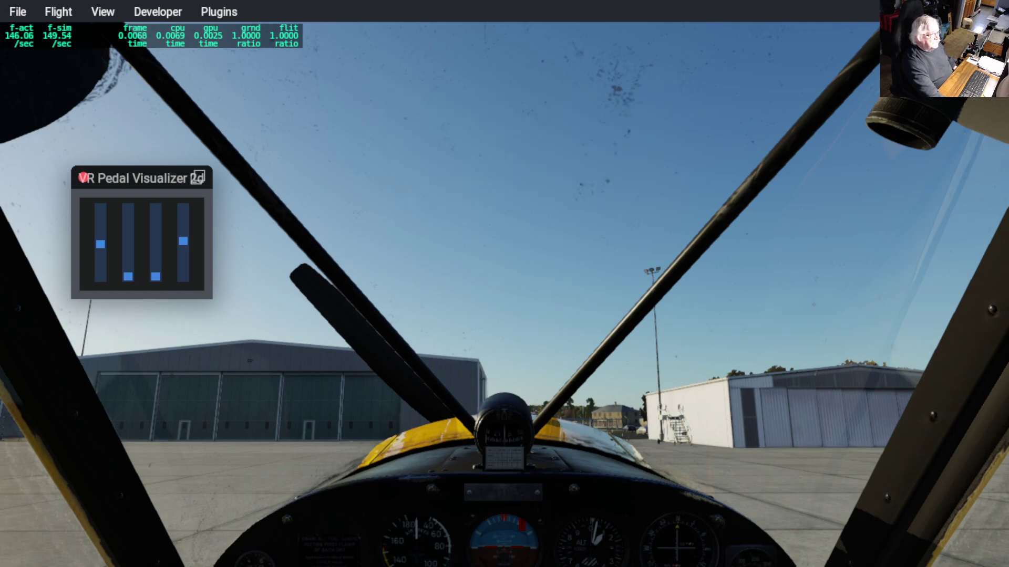
left_click(925, 11)
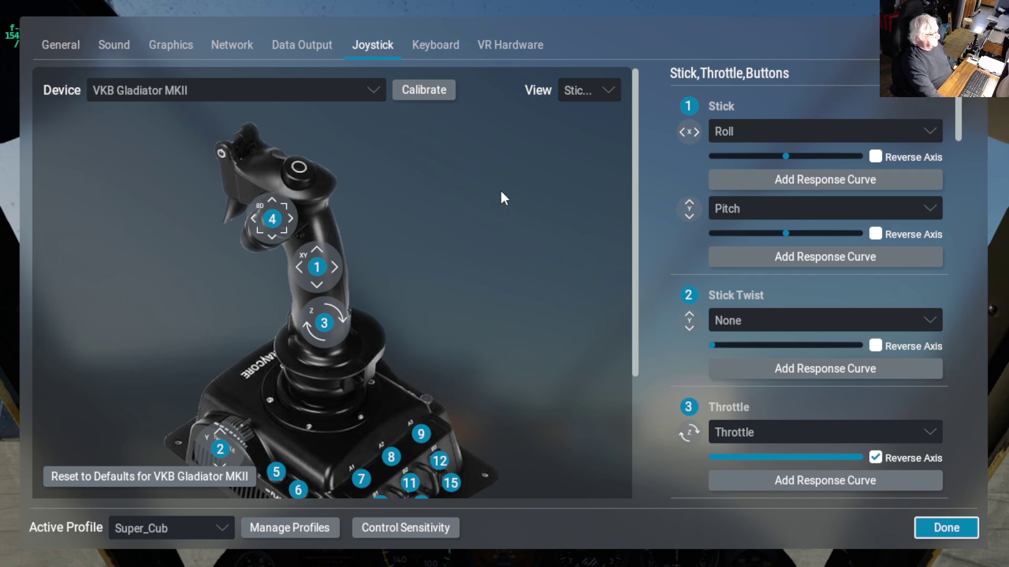
left_click(374, 89)
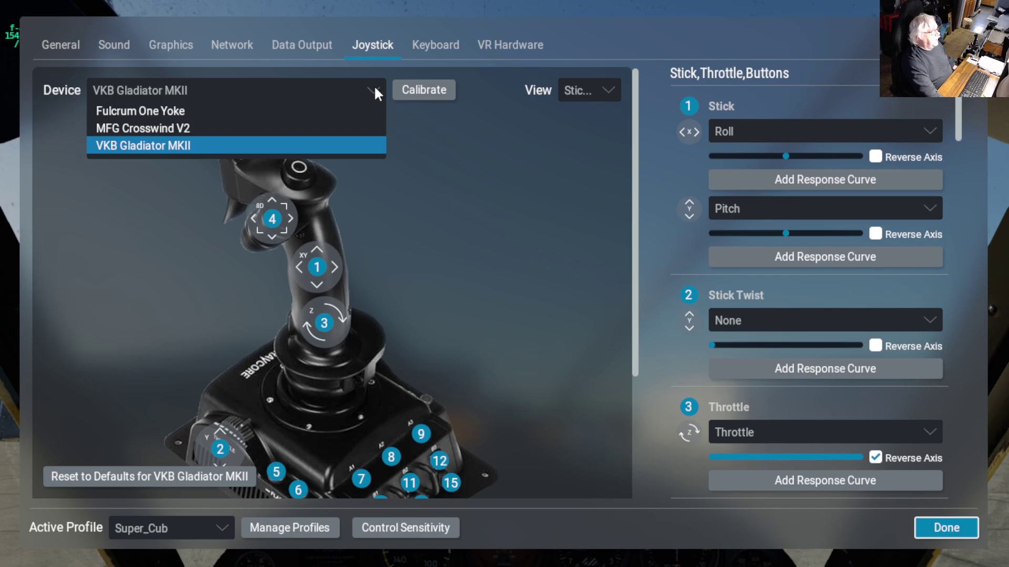
left_click(152, 111)
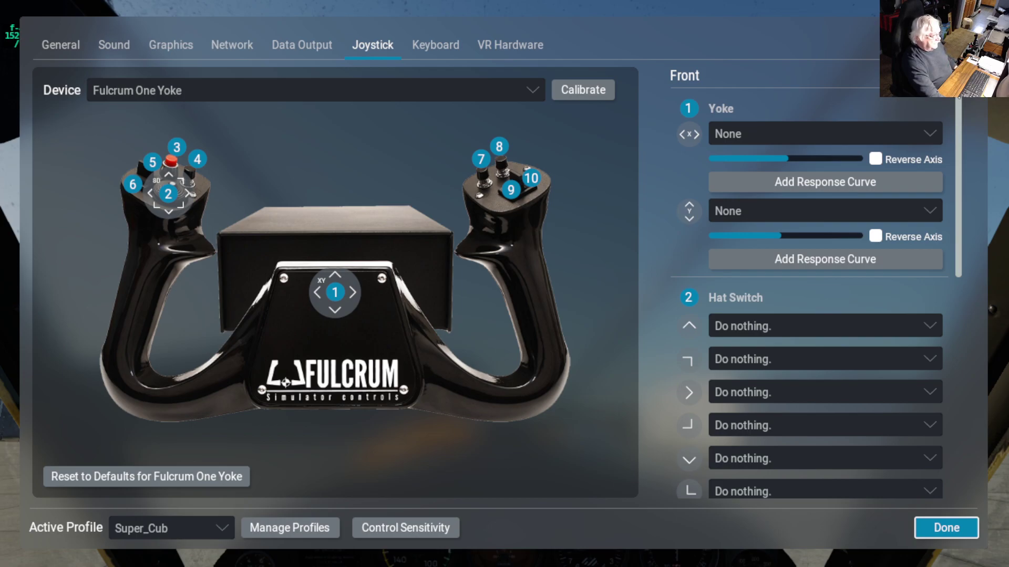
scroll(952, 314, "down", 9)
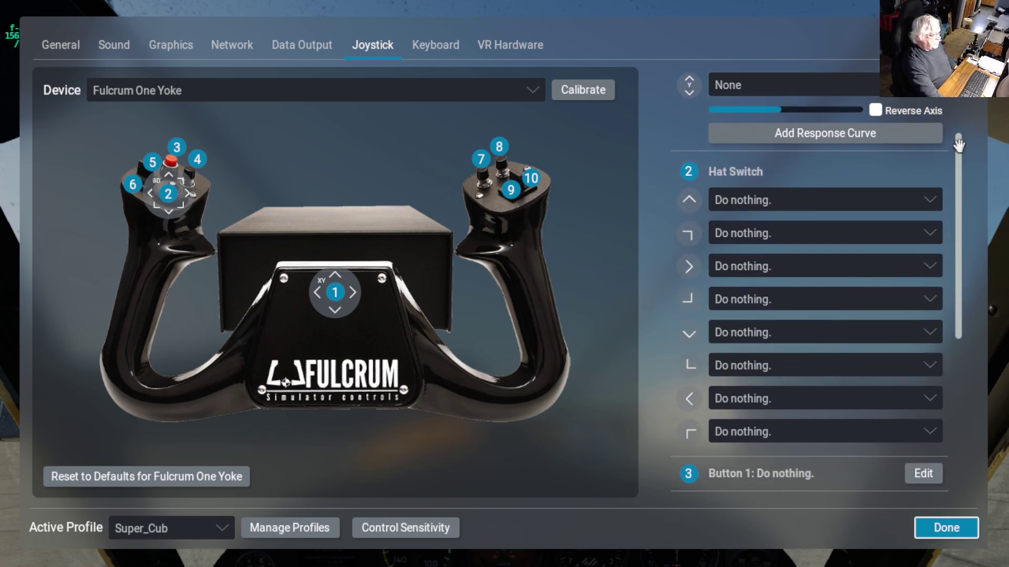
scroll(948, 346, "up", 9)
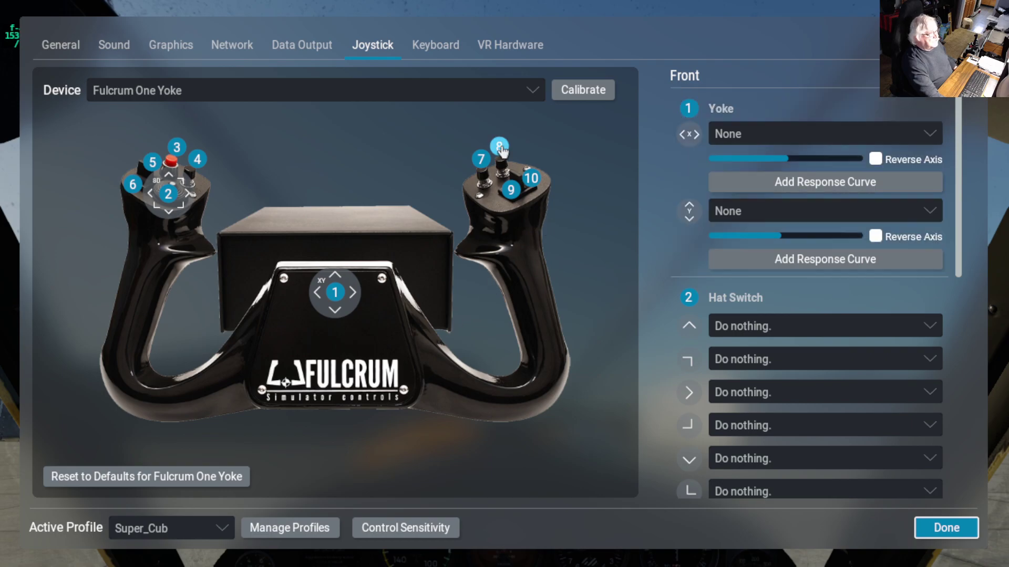
Return to the VKB Gladiator MKII and scroll its Super_Cub bindings down to Other Controls.
left_click(535, 91)
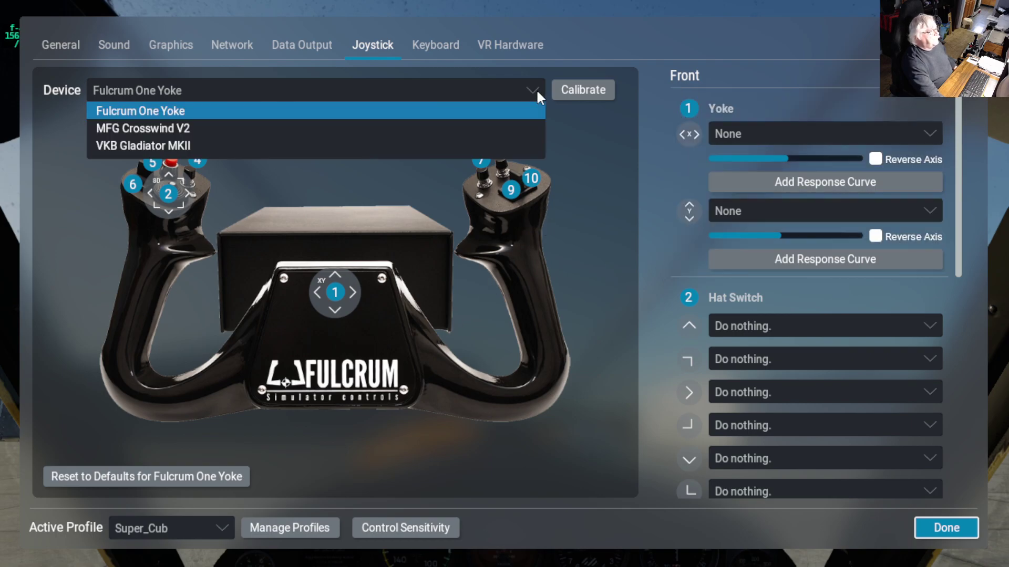
left_click(164, 150)
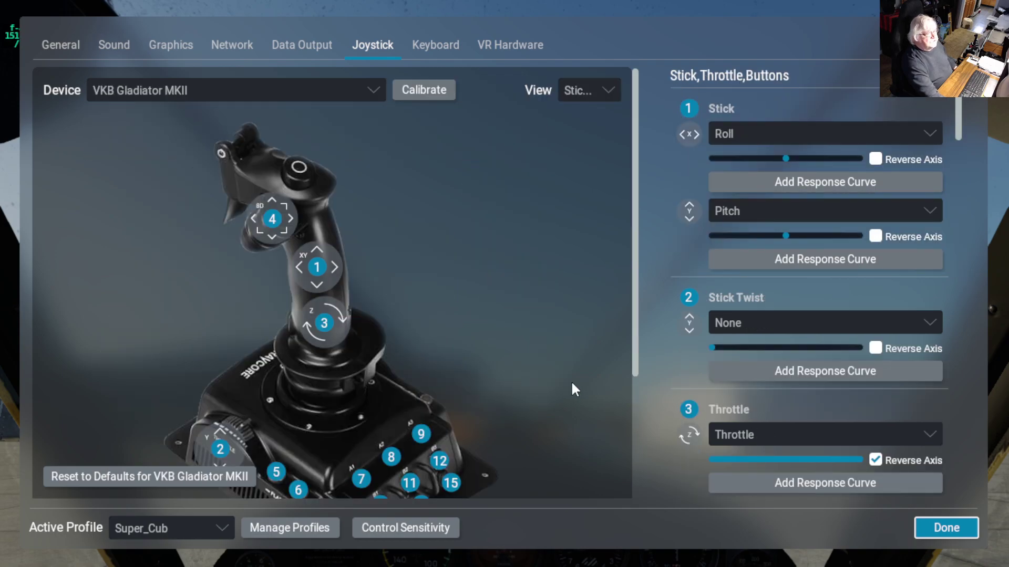
scroll(736, 292, "down", 5)
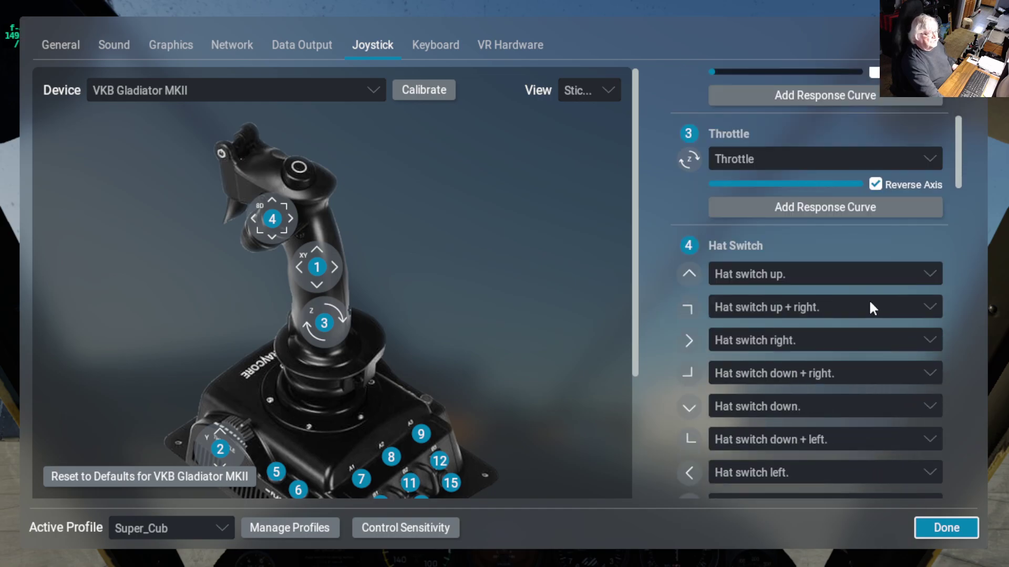
scroll(803, 292, "down", 3)
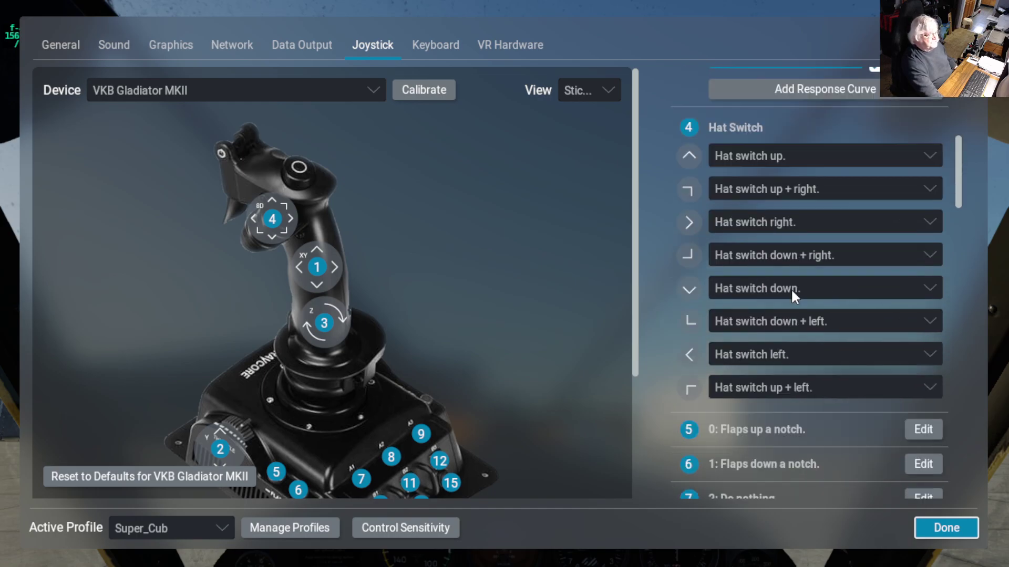
scroll(791, 271, "down", 2)
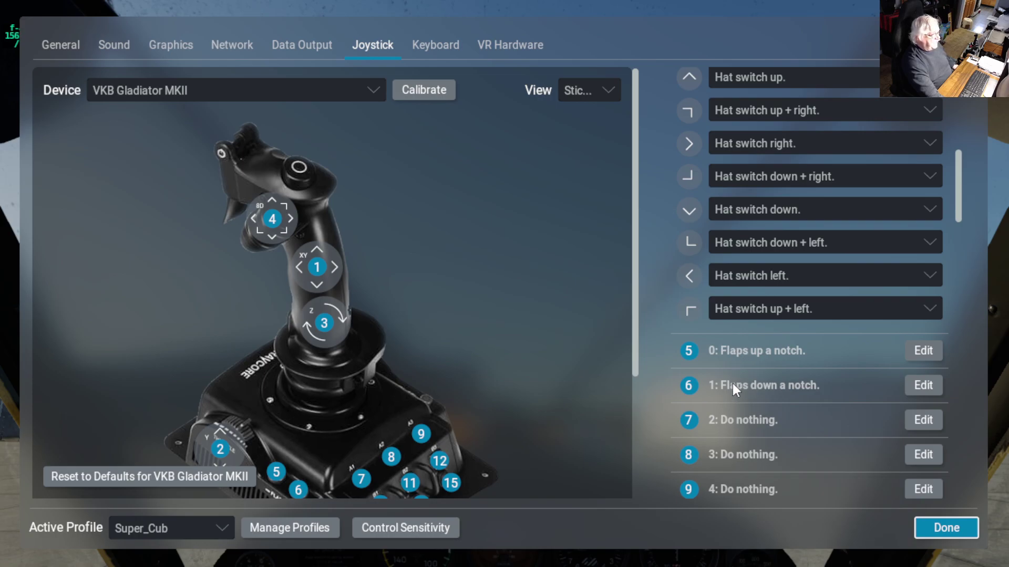
scroll(732, 383, "down", 6)
scroll(736, 373, "down", 7)
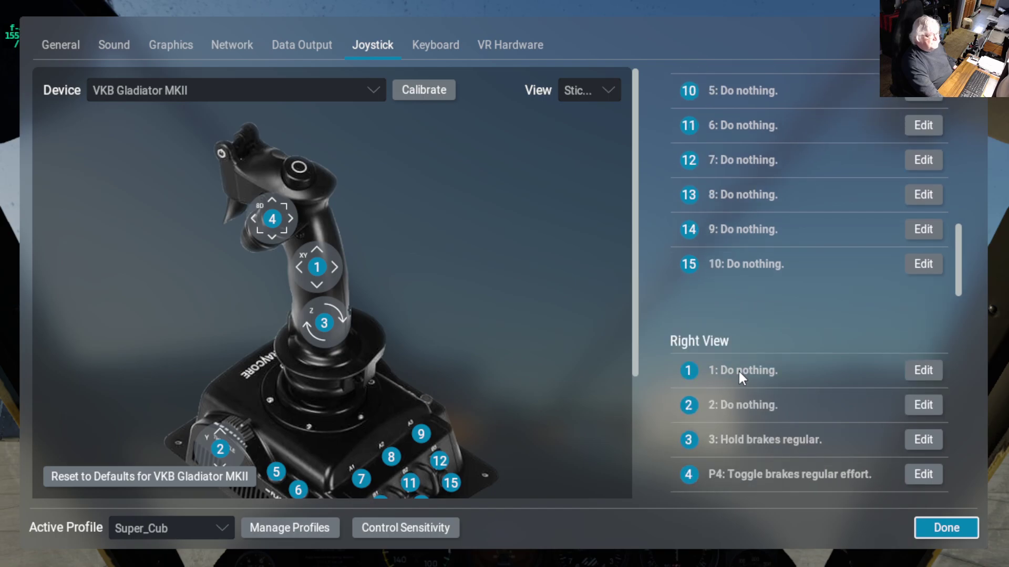
scroll(736, 355, "down", 7)
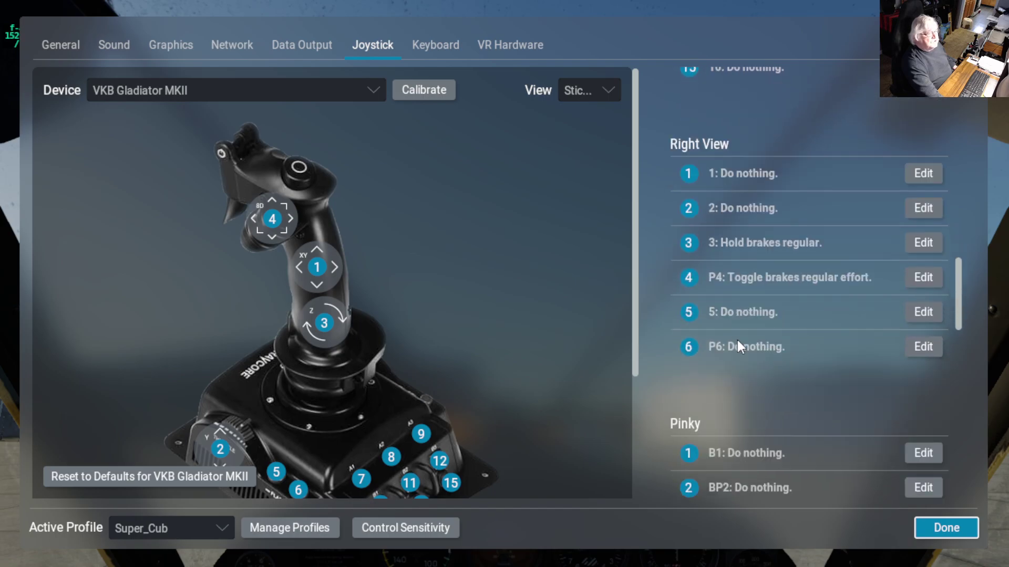
scroll(736, 347, "down", 2)
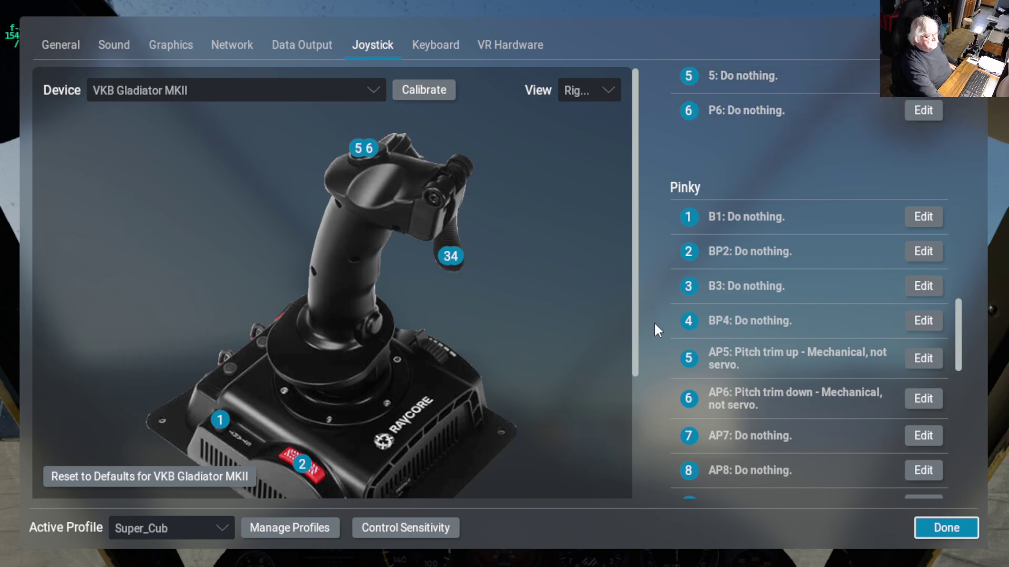
scroll(787, 323, "down", 5)
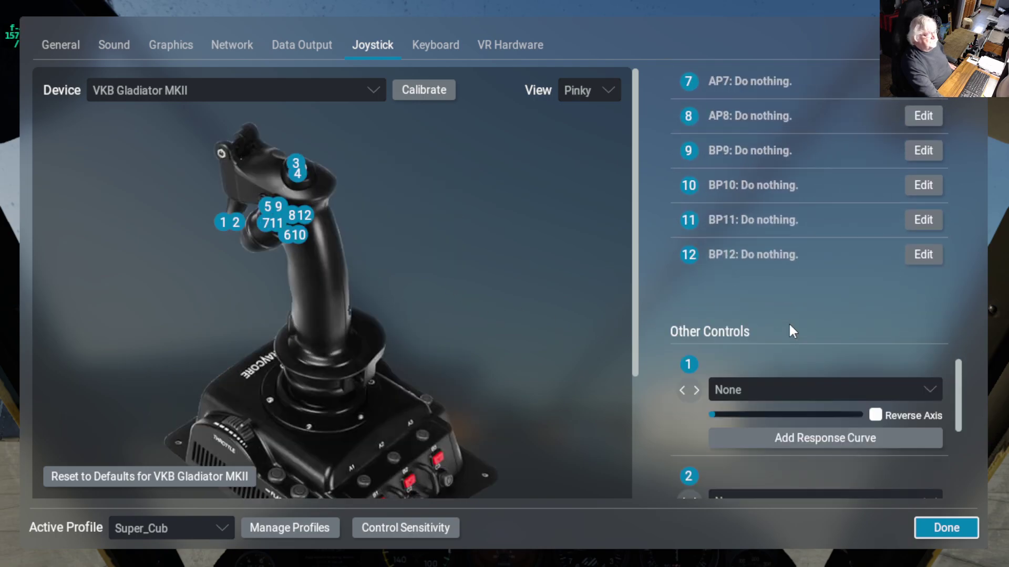
scroll(789, 323, "down", 5)
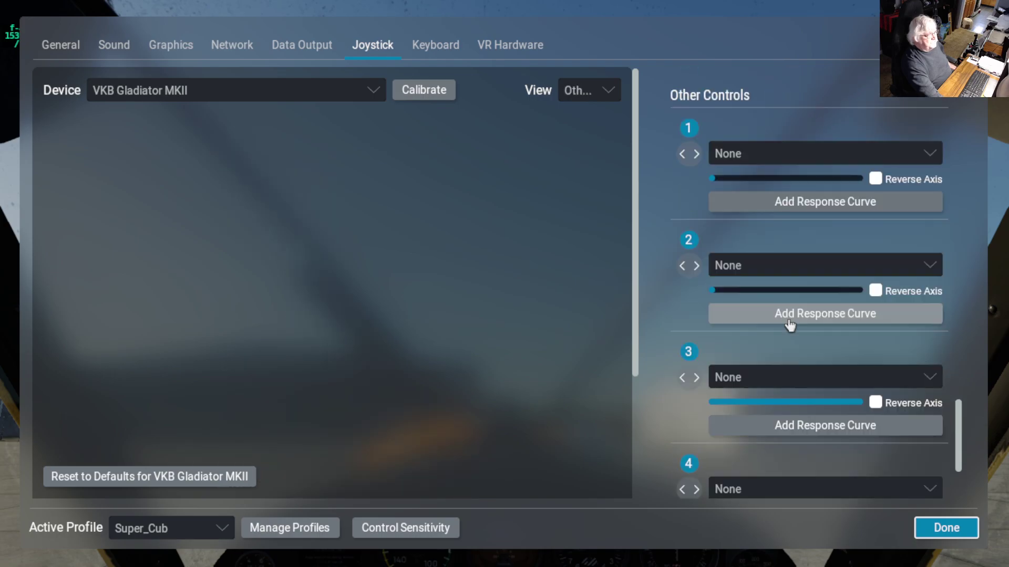
Scroll the Super_Cub bindings back up to the Stick, Throttle, Buttons section.
left_click_drag(960, 453, 954, 168)
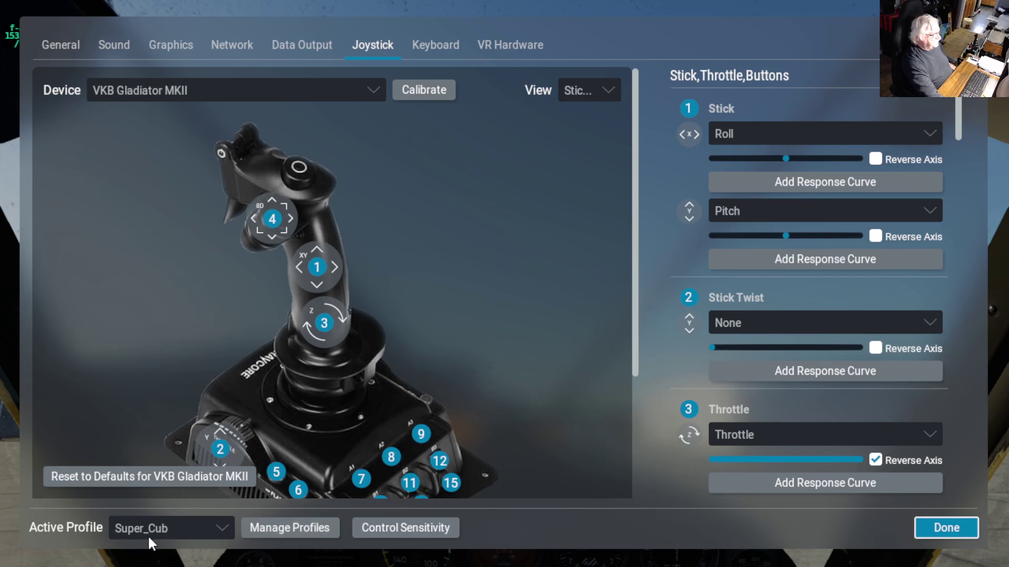
left_click(301, 528)
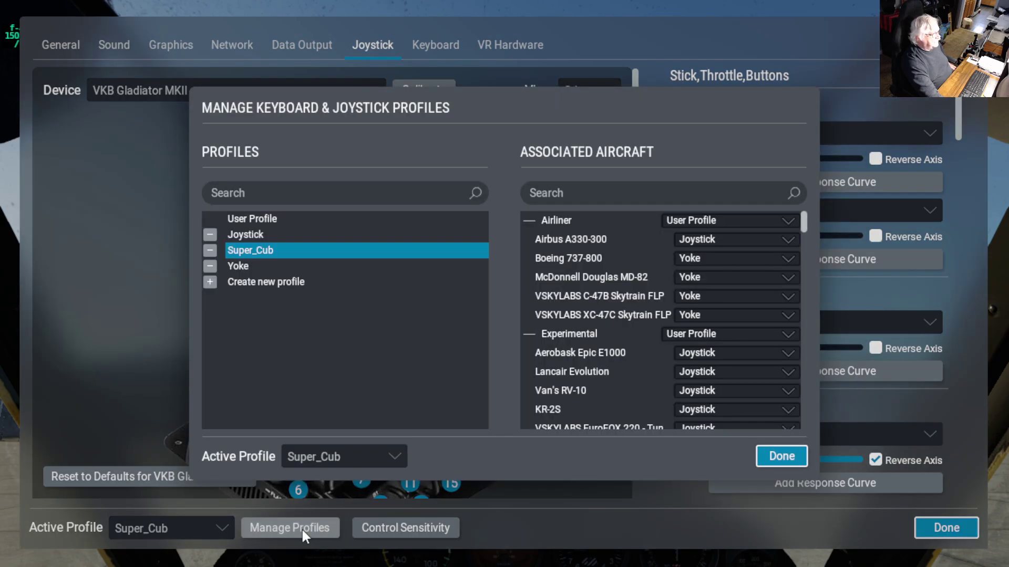
left_click(565, 195)
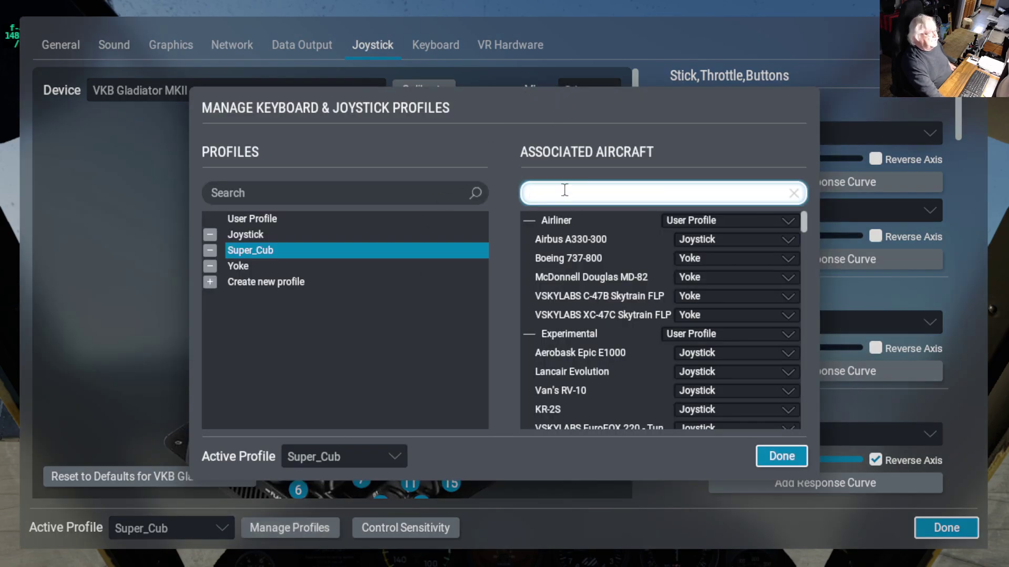
type("cub")
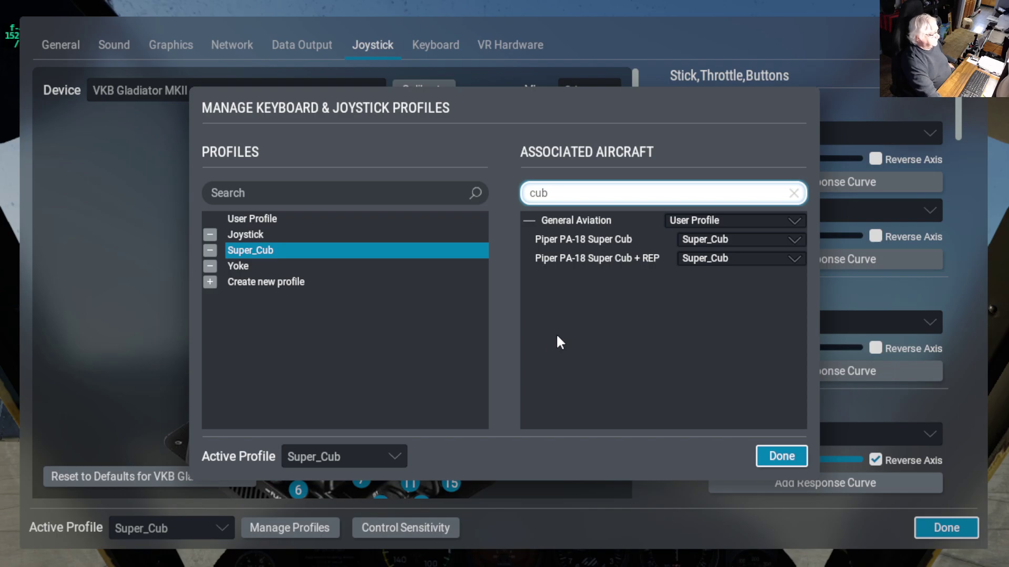
Close the profile manager and settings, returning to Flight Configuration's aircraft list.
left_click(785, 456)
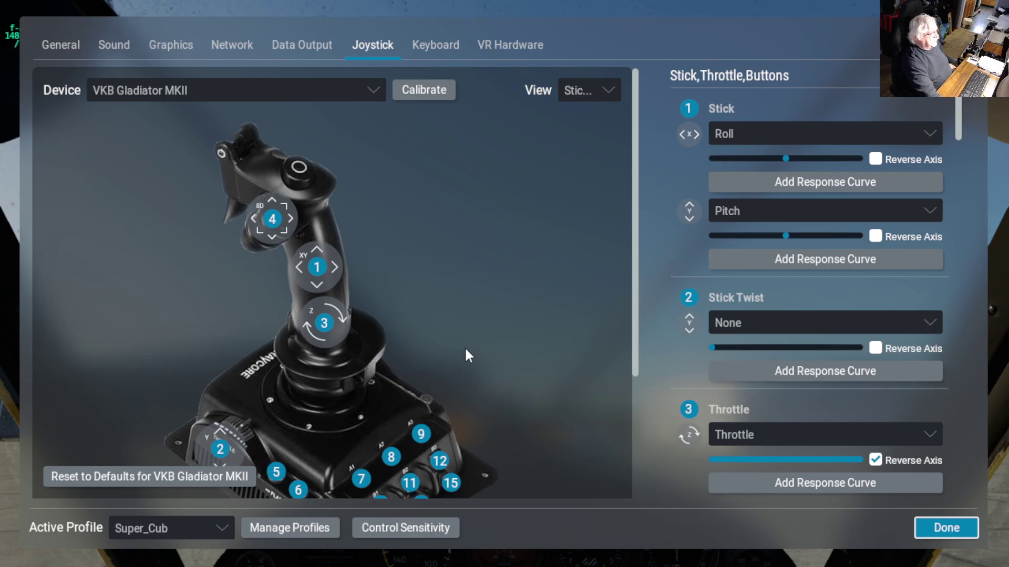
left_click(943, 528)
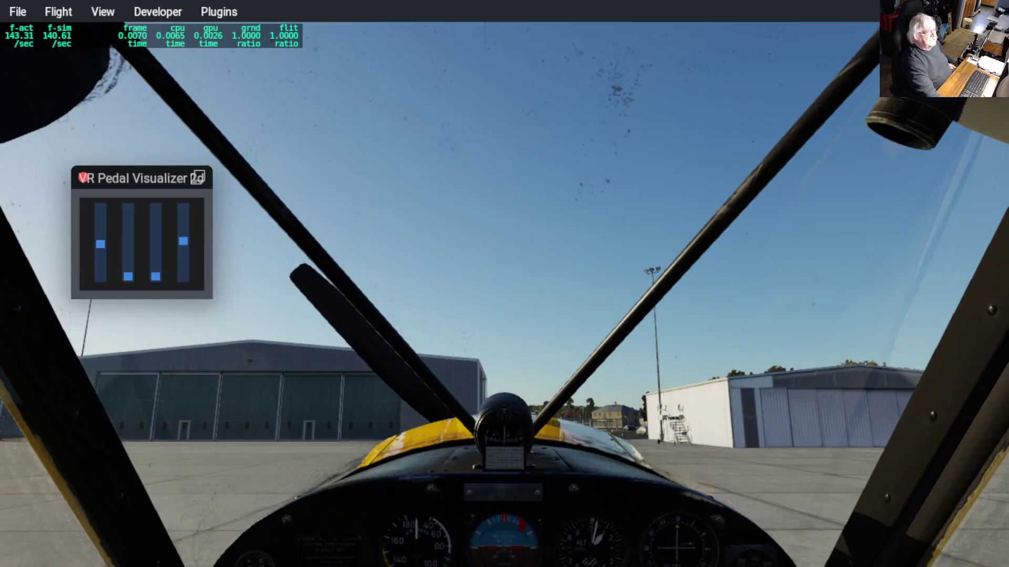
key("Escape")
scroll(436, 321, "down", 3)
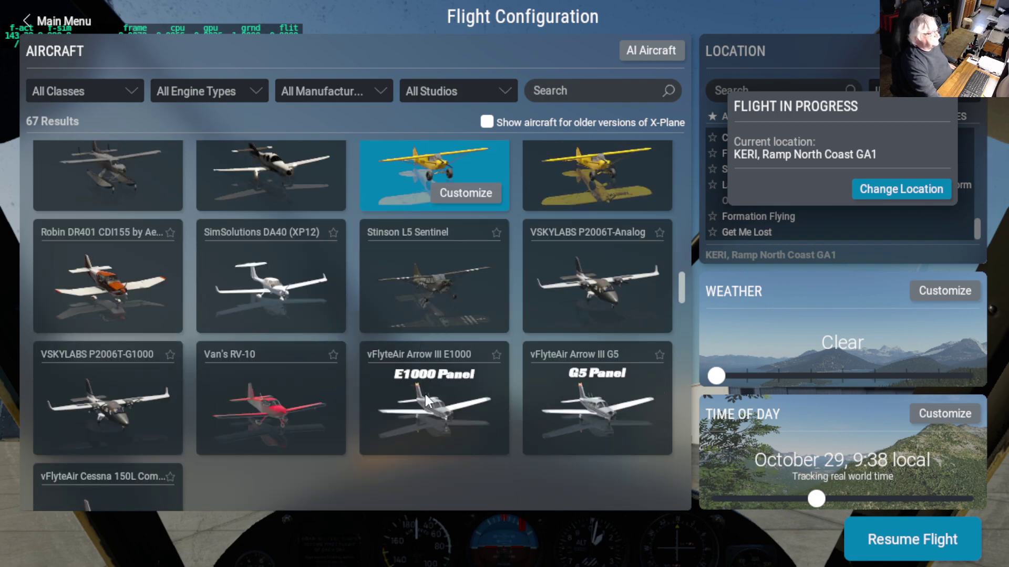
scroll(425, 391, "up", 2)
scroll(434, 382, "down", 4)
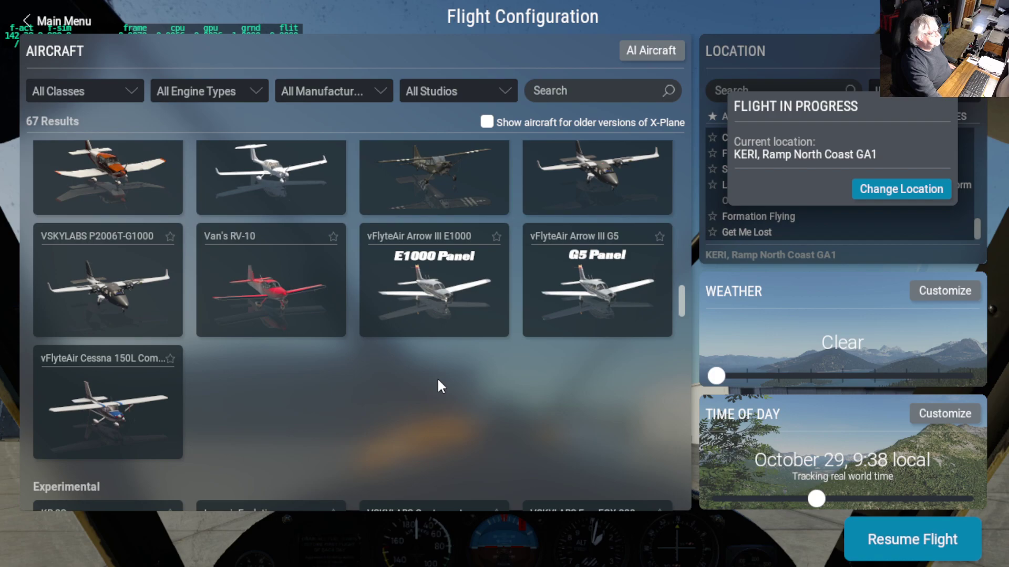
scroll(440, 376, "up", 5)
Filter aircraft to Laminar Research and choose the Cirrus SR-22.
left_click(499, 91)
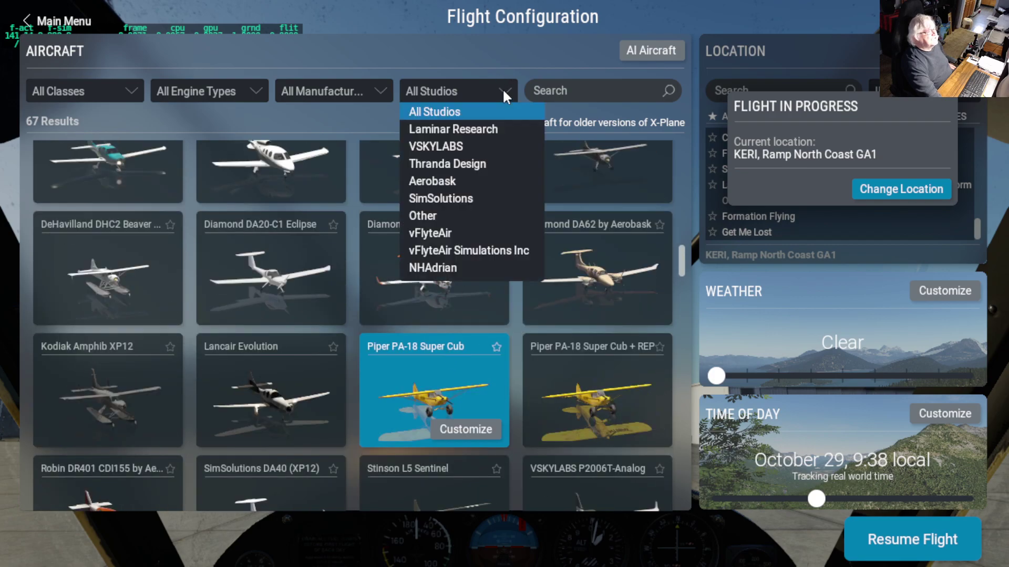
left_click(471, 128)
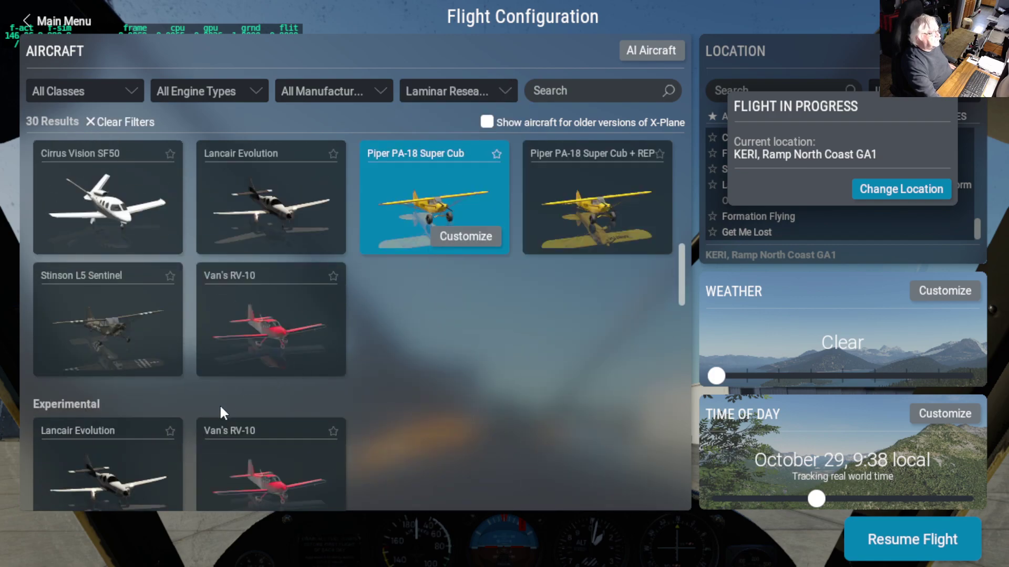
scroll(213, 402, "up", 3)
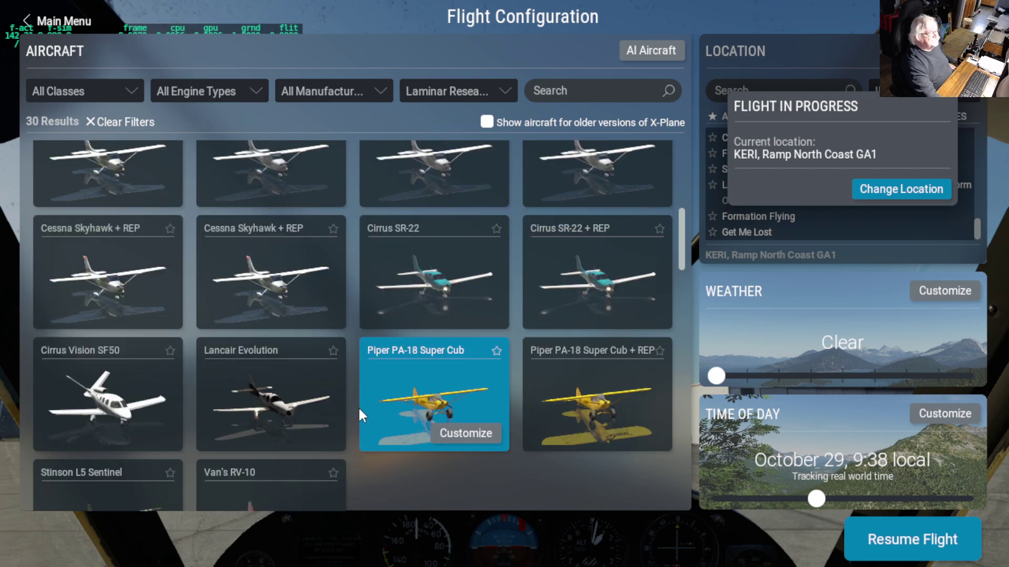
scroll(502, 401, "up", 2)
left_click(425, 356)
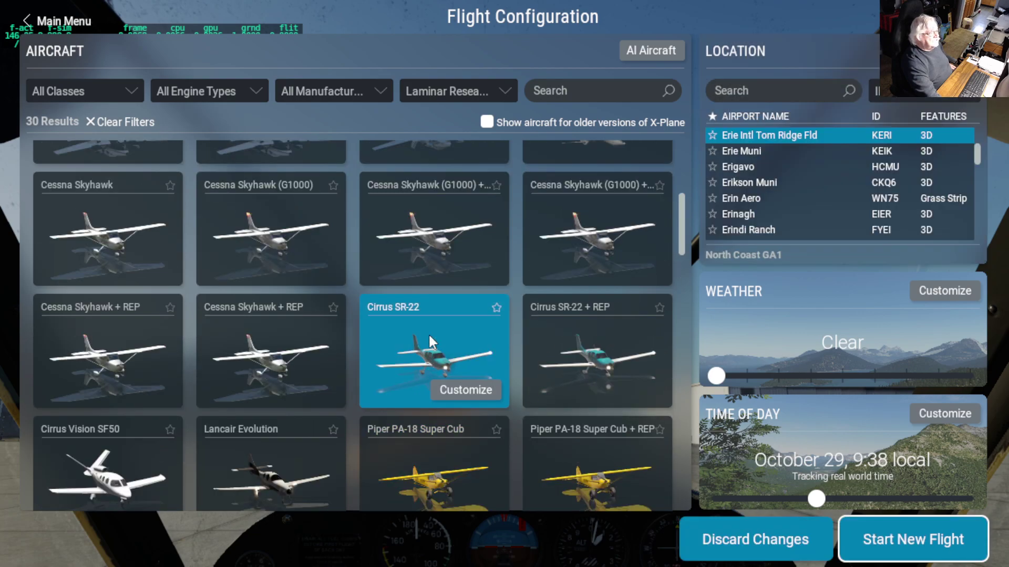
Start the Cirrus SR-22 flight and check Joystick settings show the default Joystick profile.
left_click(922, 543)
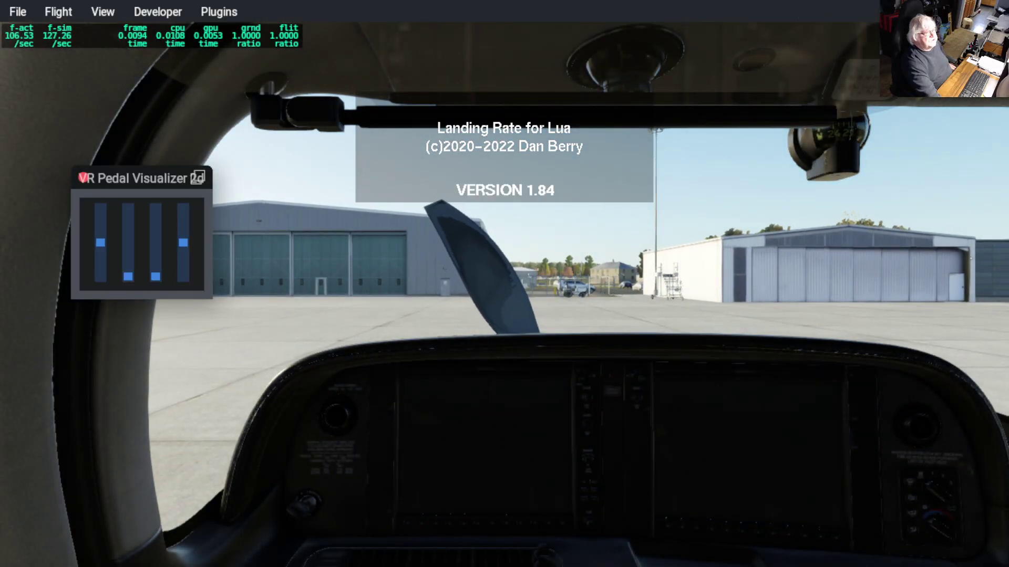
left_click(604, 9)
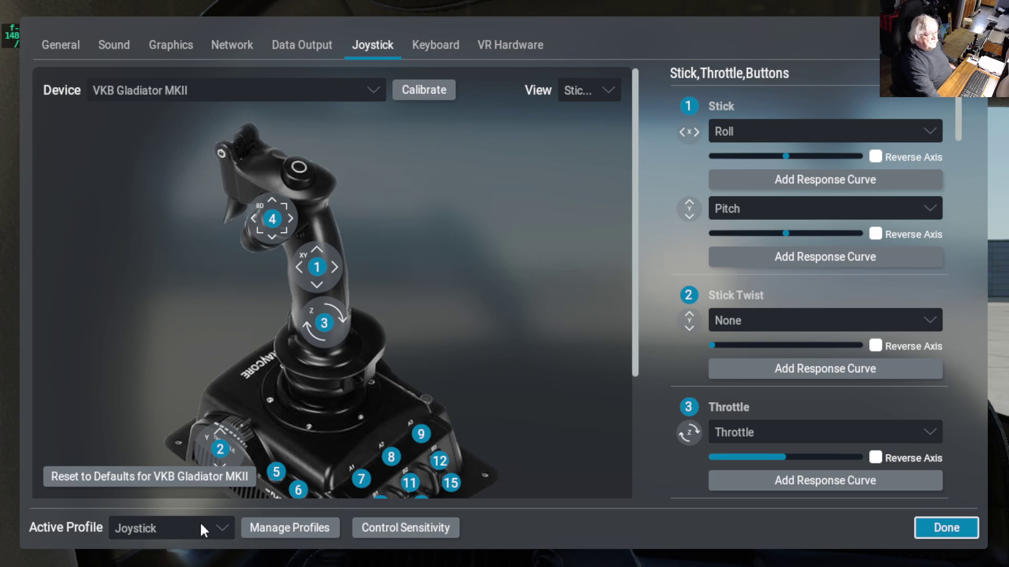
Close Joystick settings, pick the Cessna Skyhawk card and start a new flight with it.
left_click(953, 530)
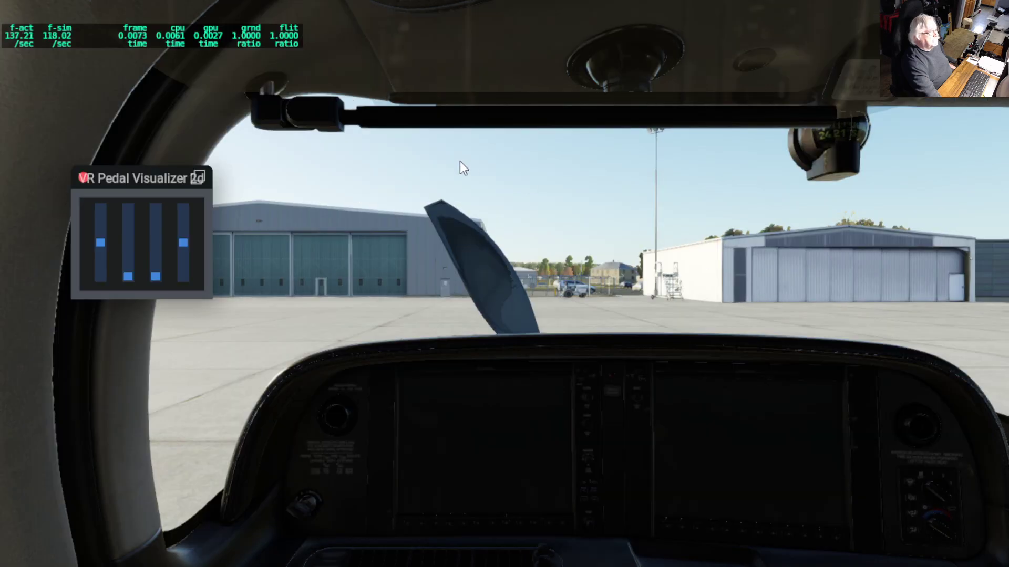
mouse_move(462, 5)
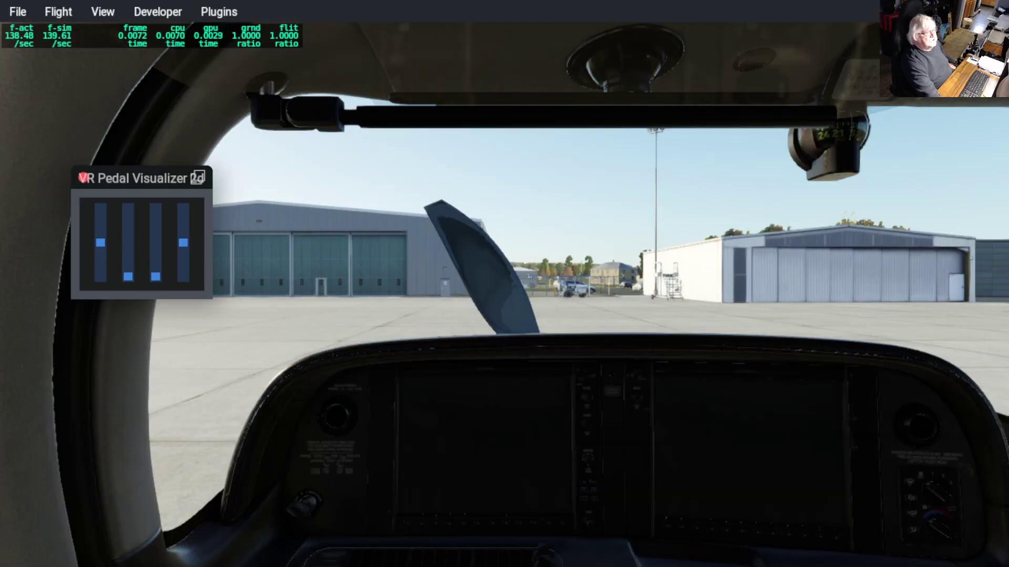
key("Escape")
scroll(474, 260, "up", 3)
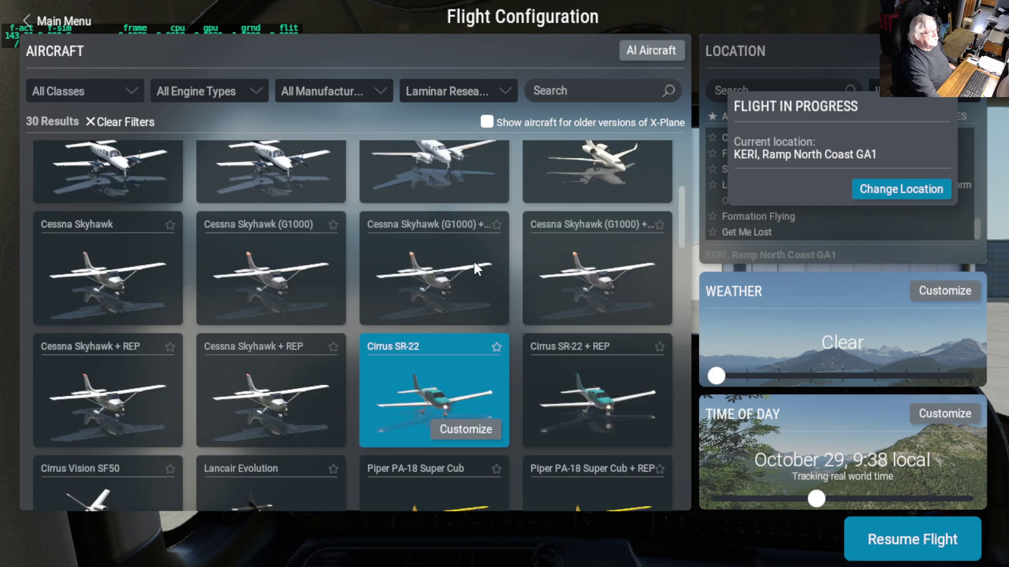
left_click(92, 389)
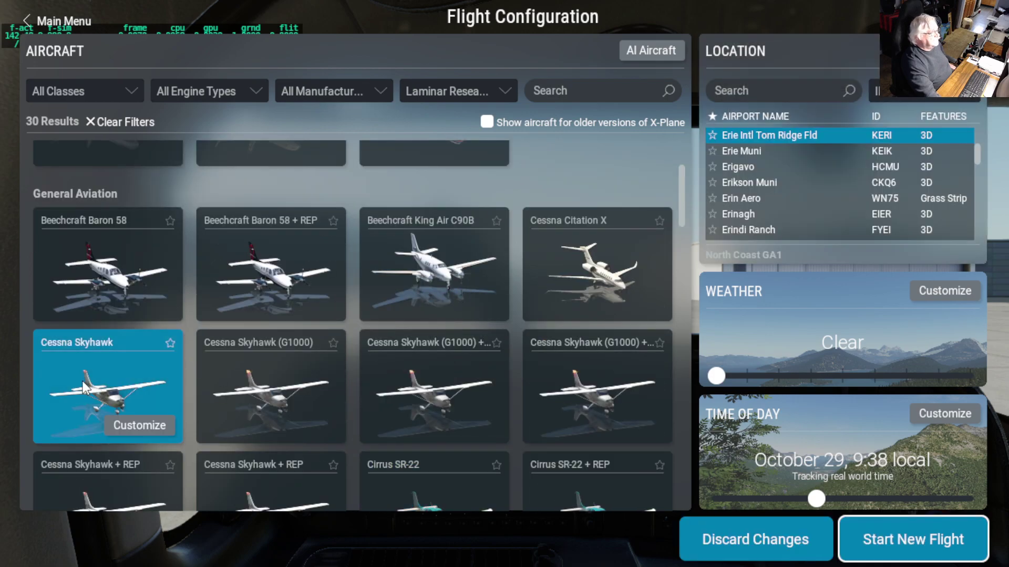
left_click(935, 546)
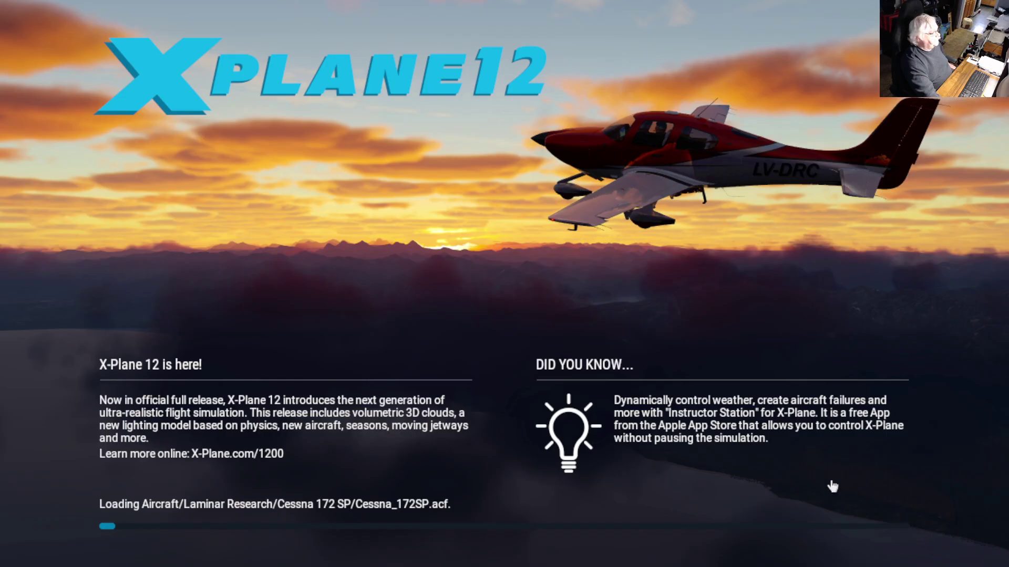